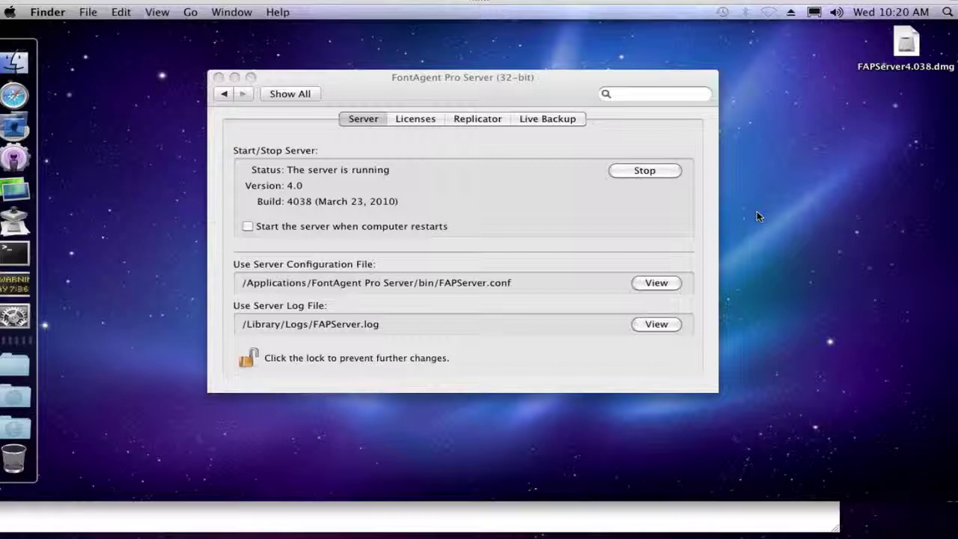
# - Bring the FontAgent Pro Server preferences forward, showing it running version 4.0, build 4038
pyautogui.click(421, 79)
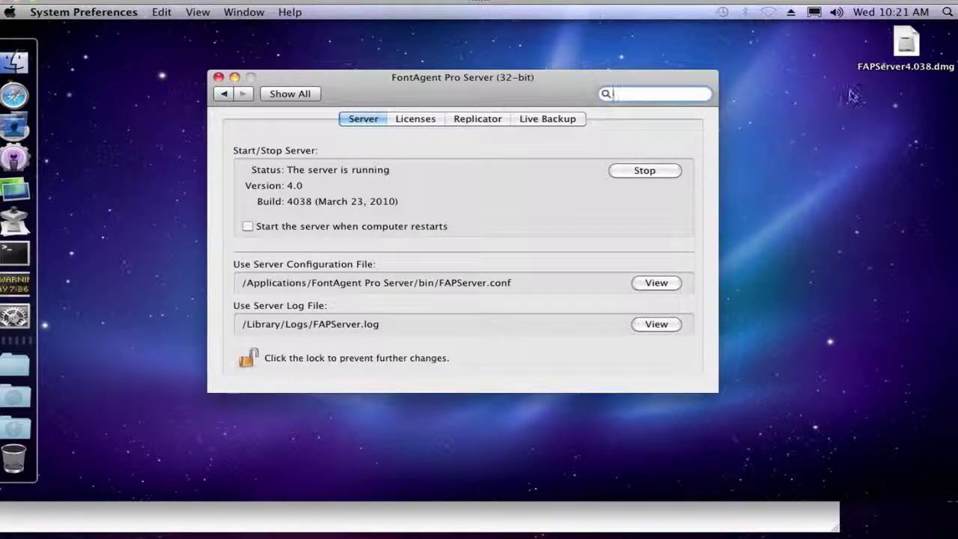
# - Mount FAPServer4.038.dmg from the desktop and shift its installer window slightly
pyautogui.doubleClick(905, 47)
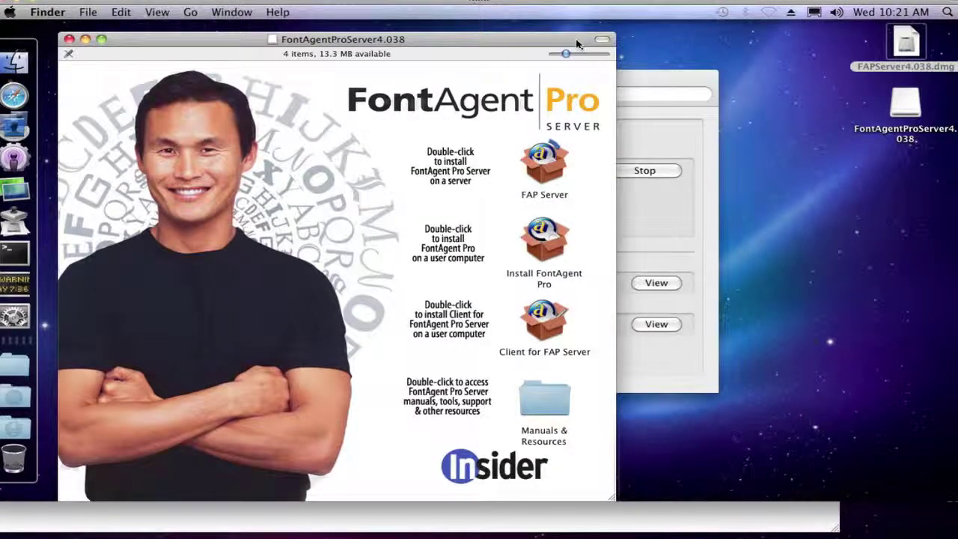
pyautogui.moveTo(460, 42); pyautogui.dragTo(490, 33)
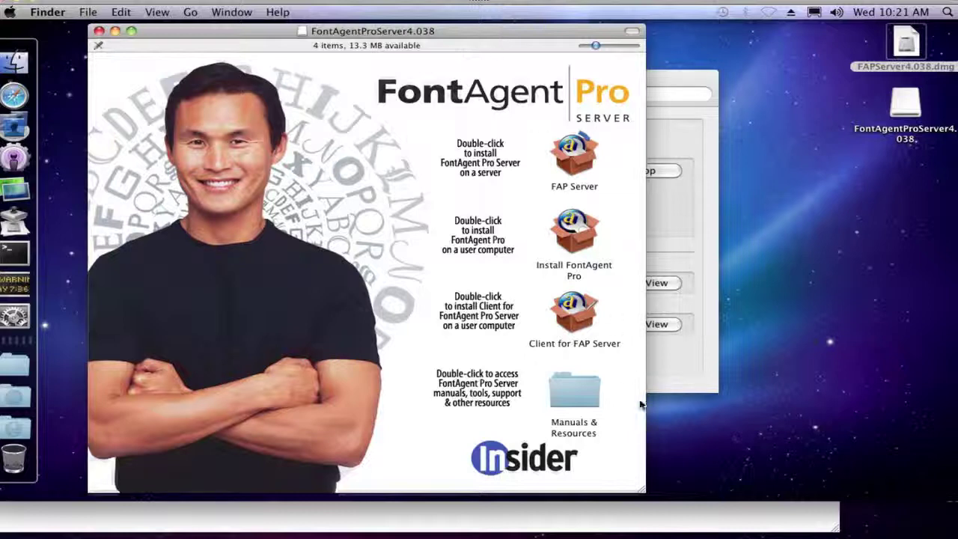
# - Go into Manuals & Resources > Server Tools and Support and mount FAPUninstaller.dmg
pyautogui.doubleClick(578, 390)
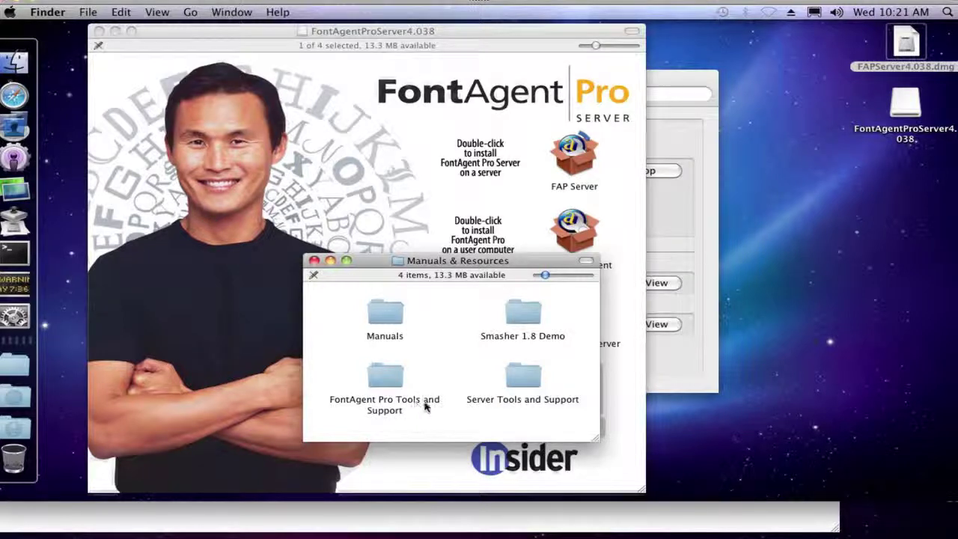
pyautogui.doubleClick(532, 385)
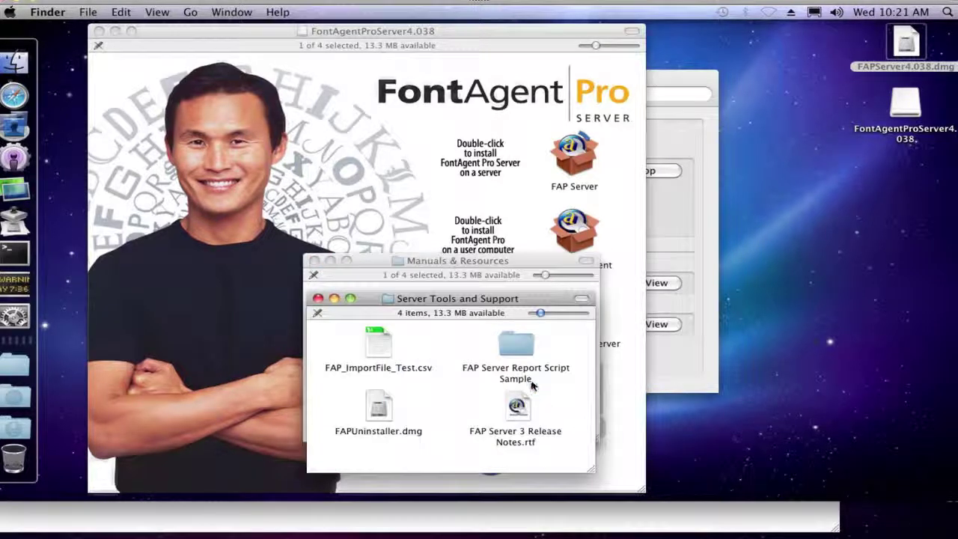
pyautogui.doubleClick(381, 408)
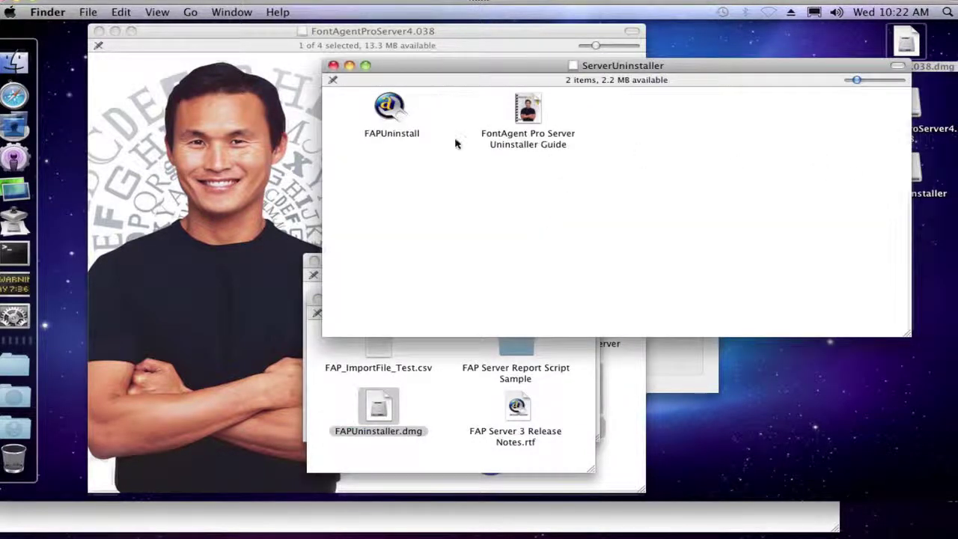
# - Launch FAPUninstall and move its uninstall options window toward the screen centre
pyautogui.click(391, 109)
pyautogui.doubleClick(391, 109)
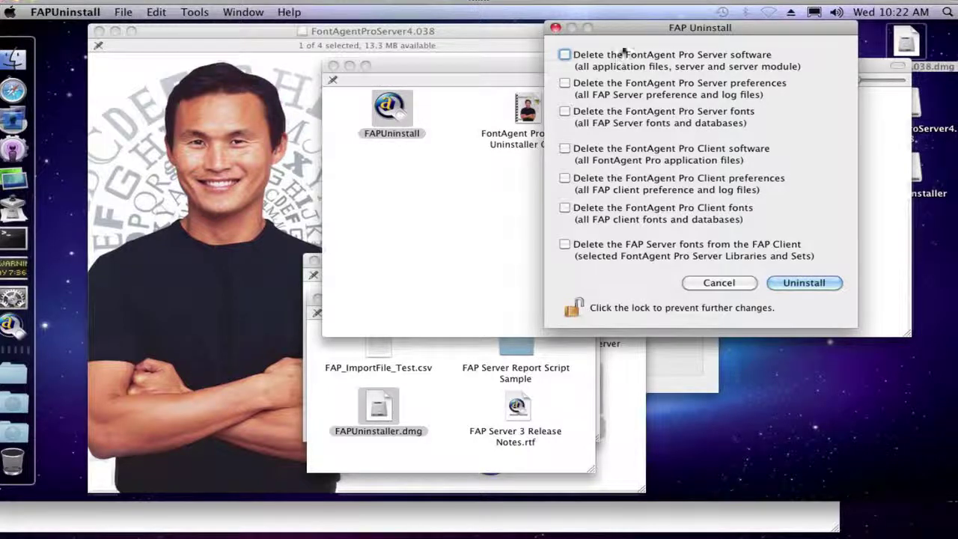
pyautogui.moveTo(630, 29); pyautogui.dragTo(519, 86)
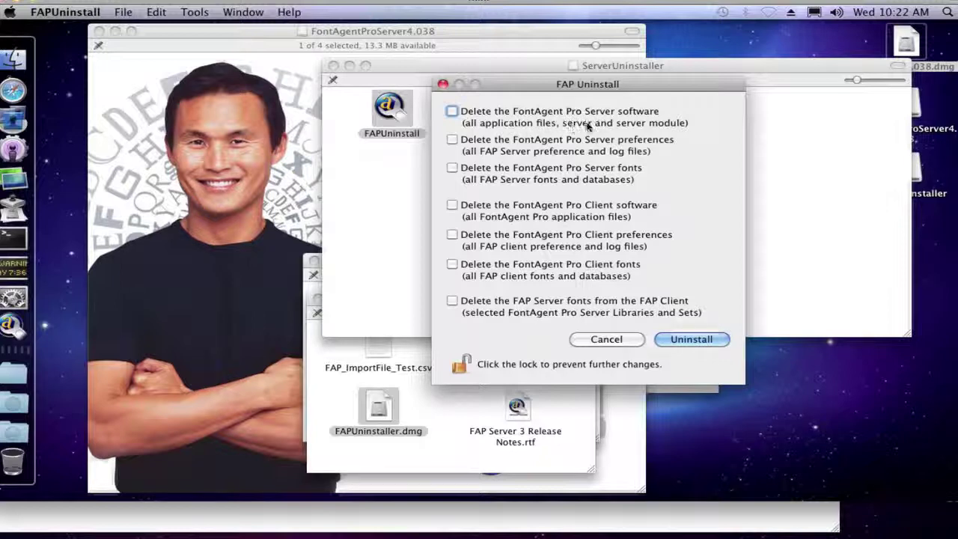
# - Tick deletion of the FontAgent Pro Server software and its preferences, then switch to System Preferences
pyautogui.click(452, 111)
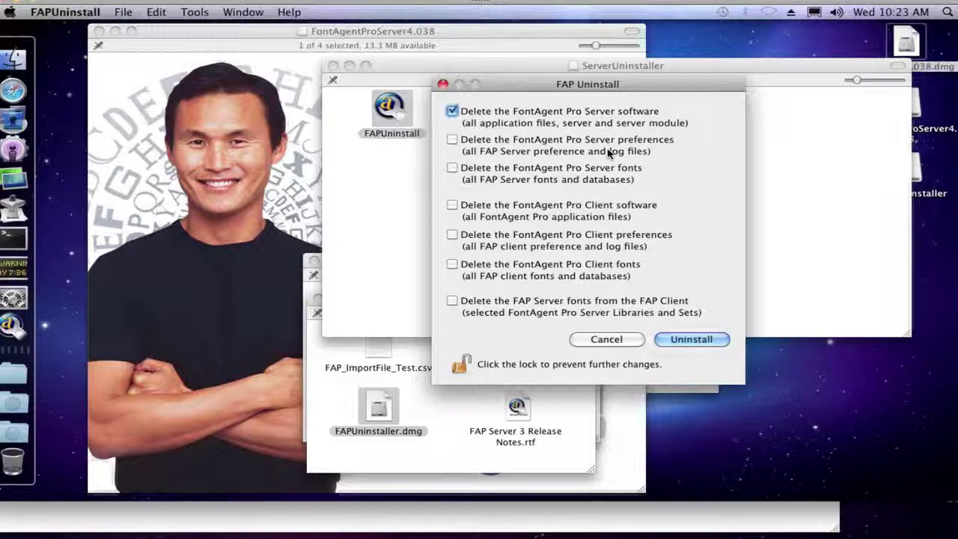
pyautogui.click(452, 142)
pyautogui.click(15, 299)
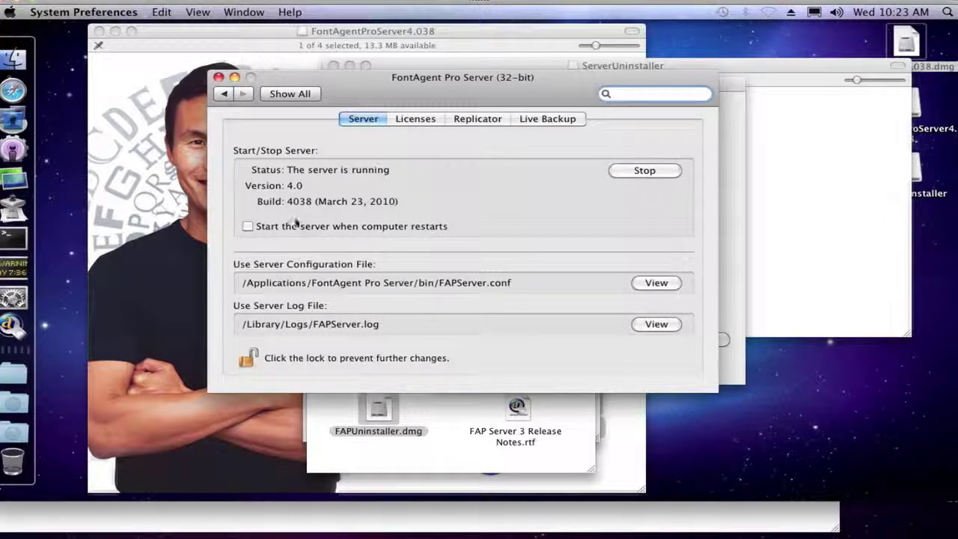
# - Leave 'Start the server when computer restarts' unchanged by cancelling its password prompt, then close the pane
pyautogui.click(248, 226)
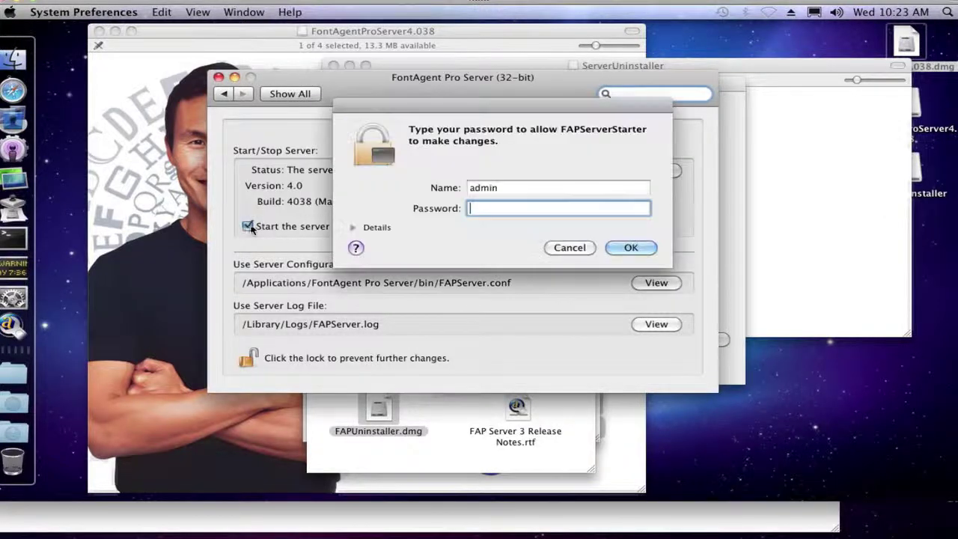
pyautogui.click(571, 247)
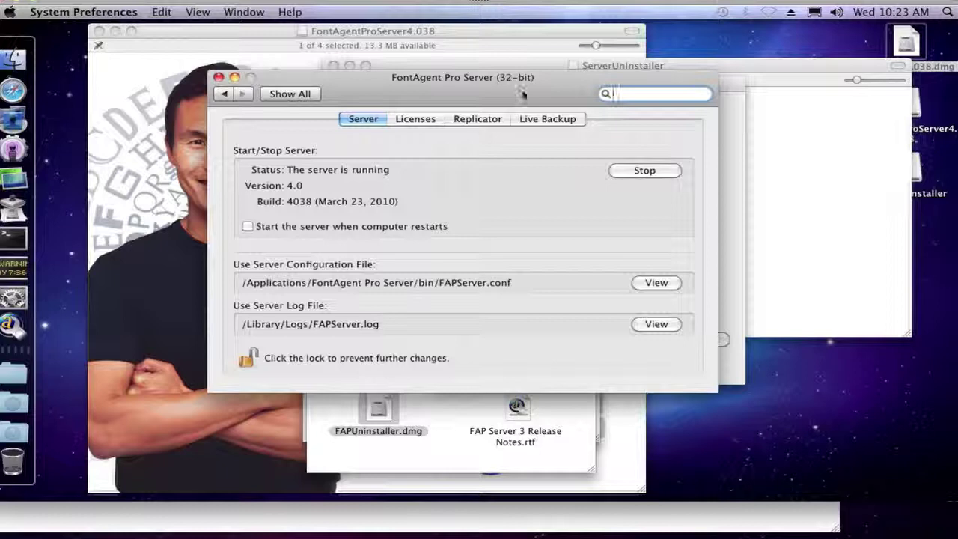
pyautogui.click(218, 77)
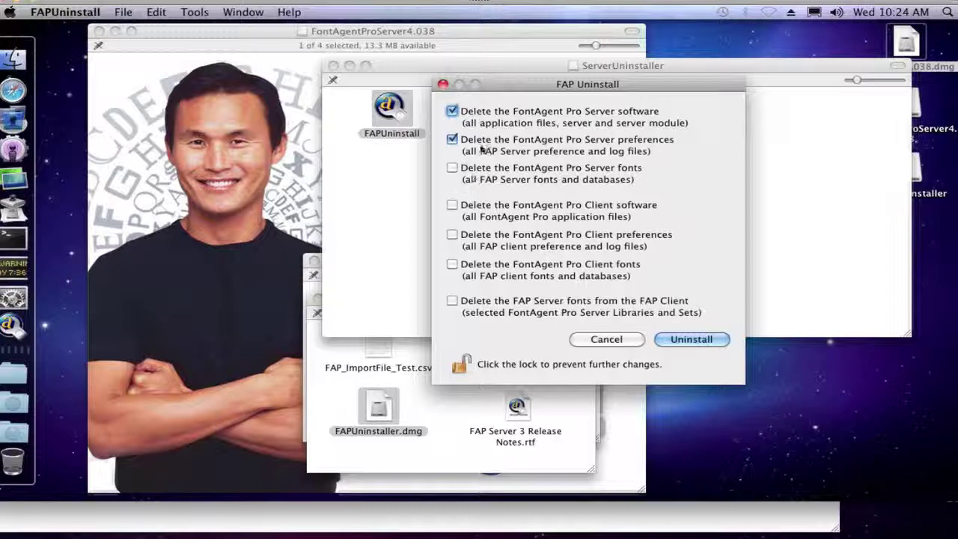
# - Start the uninstall with only the server software and preferences selected, keeping fonts and databases
pyautogui.click(685, 340)
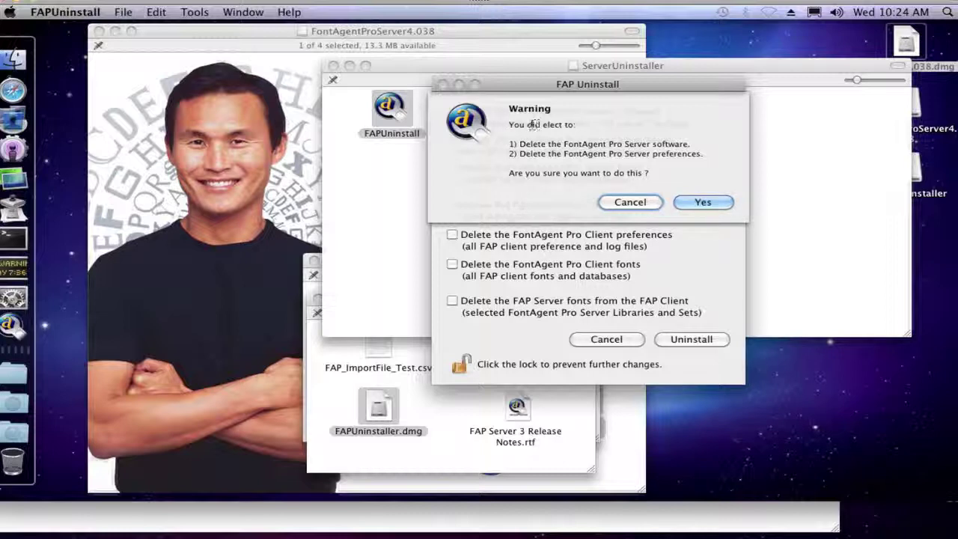
# - Confirm removing the server software and preferences with the admin password, then quit FAPUninstall
pyautogui.click(703, 202)
pyautogui.write('a')
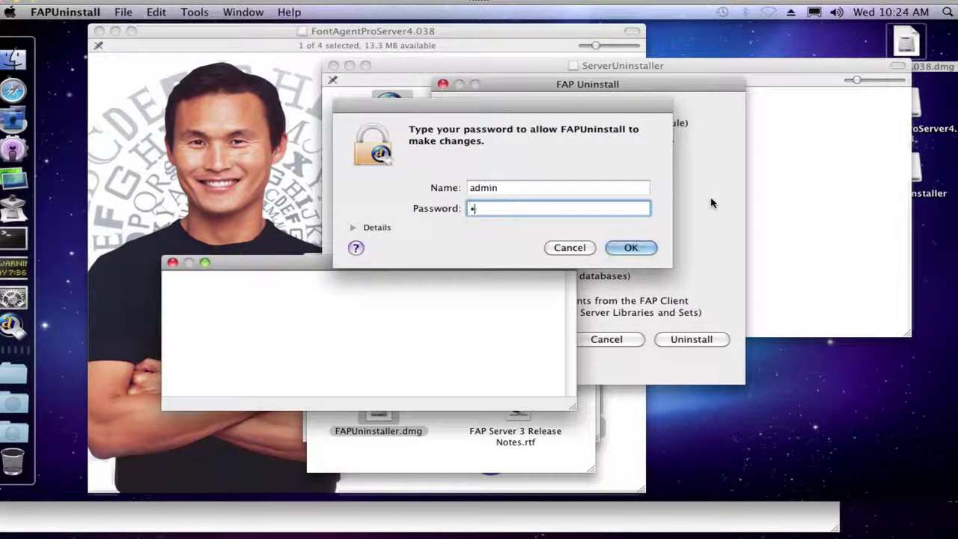
pyautogui.write('dmin123')
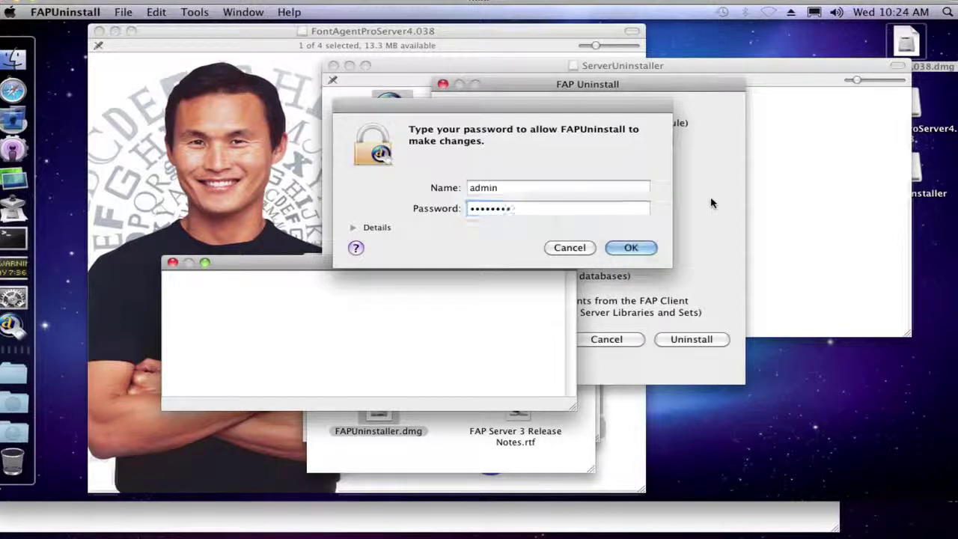
pyautogui.press('Return')
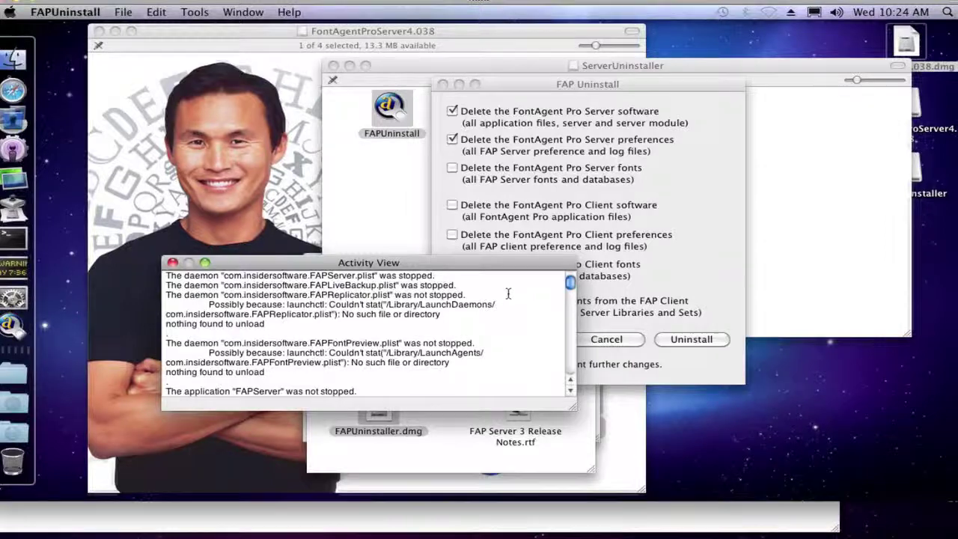
pyautogui.press('super+q')
pyautogui.click(464, 227)
# - Close the ServerUninstaller and resource folder windows, and check System Preferences no longer lists the server pane
pyautogui.press('super+w')
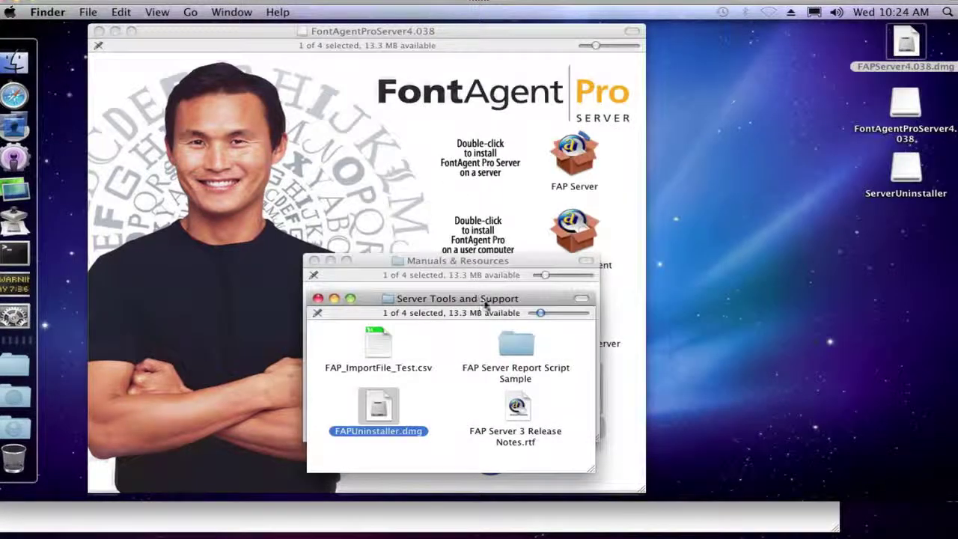
pyautogui.press('super+w')
pyautogui.press('super+w')
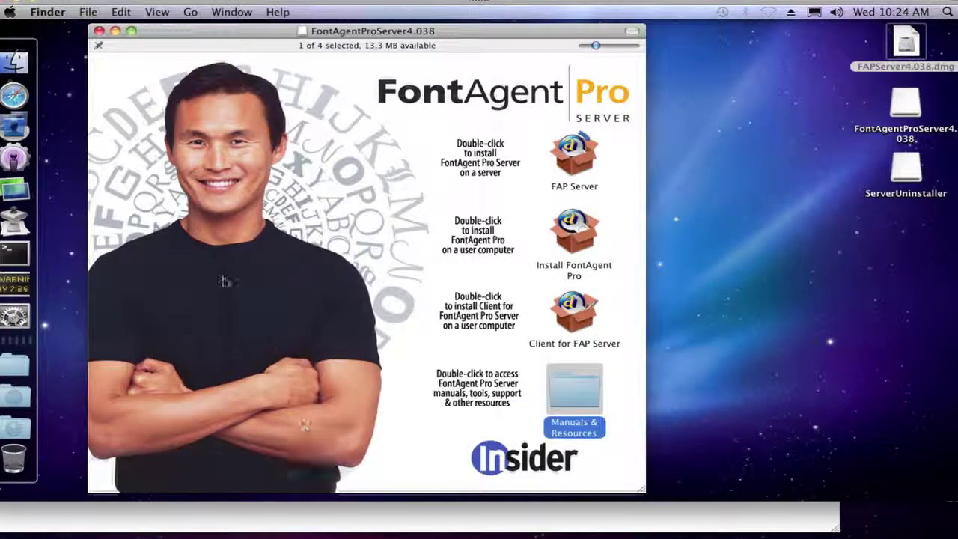
pyautogui.click(21, 315)
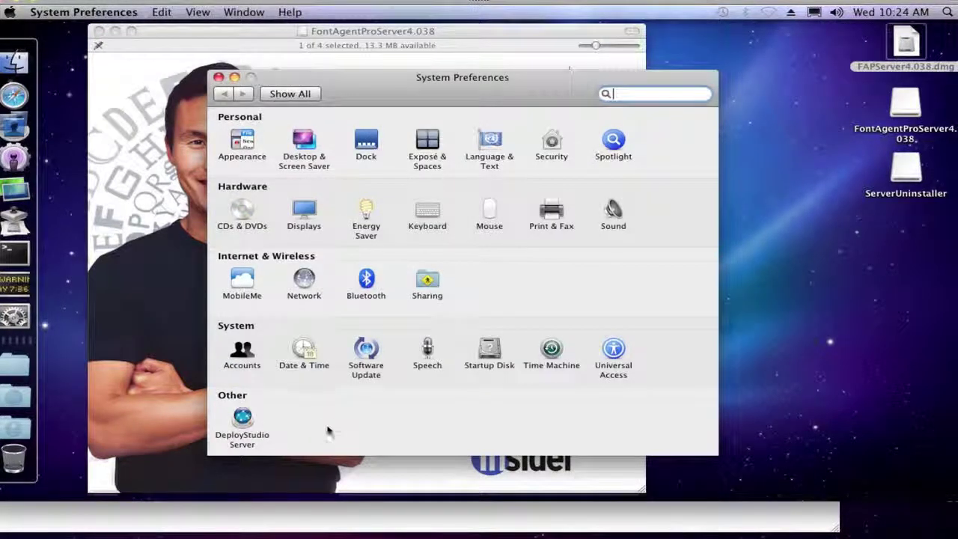
pyautogui.press('super+q')
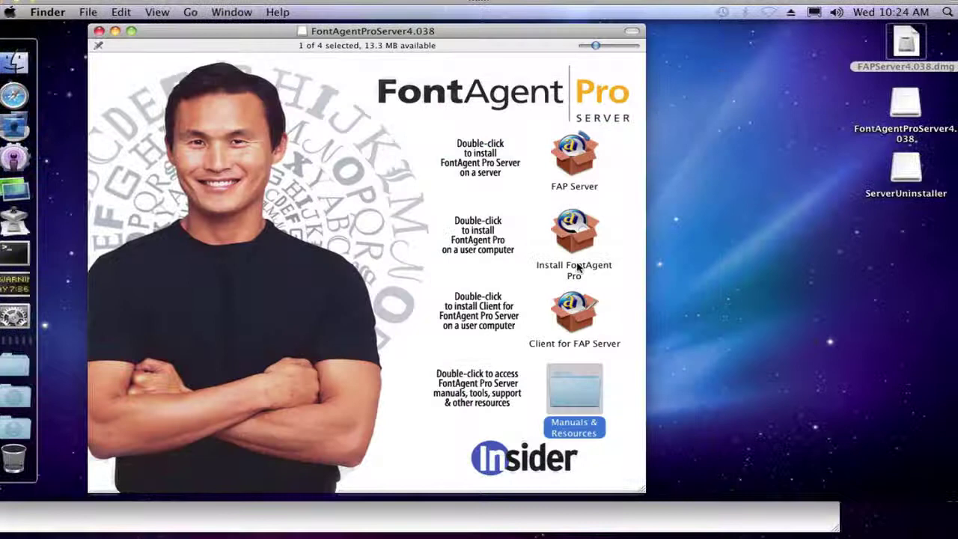
# - Run the FAP Server 4.038 installer, accept the licence, and authorise a standard install on Macintosh HD
pyautogui.click(576, 161)
pyautogui.doubleClick(576, 161)
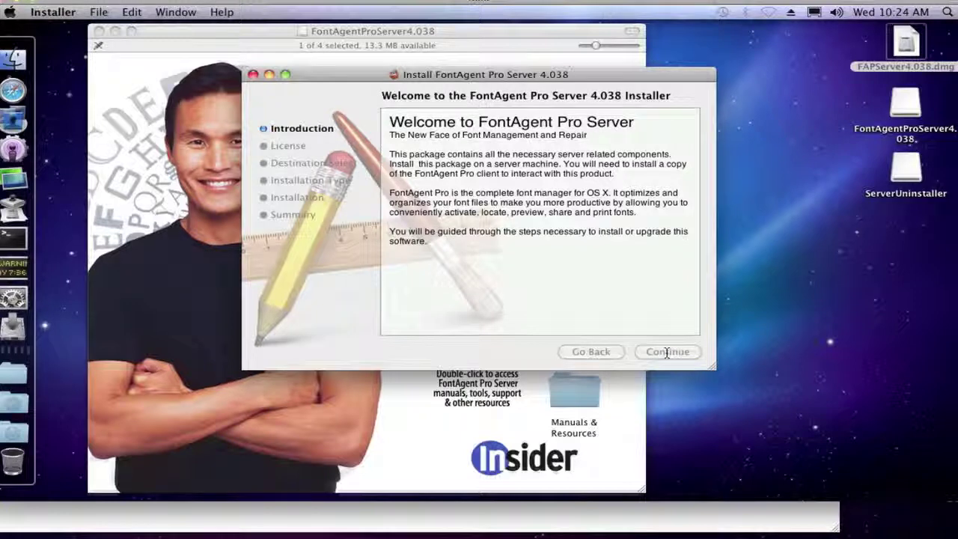
pyautogui.click(667, 352)
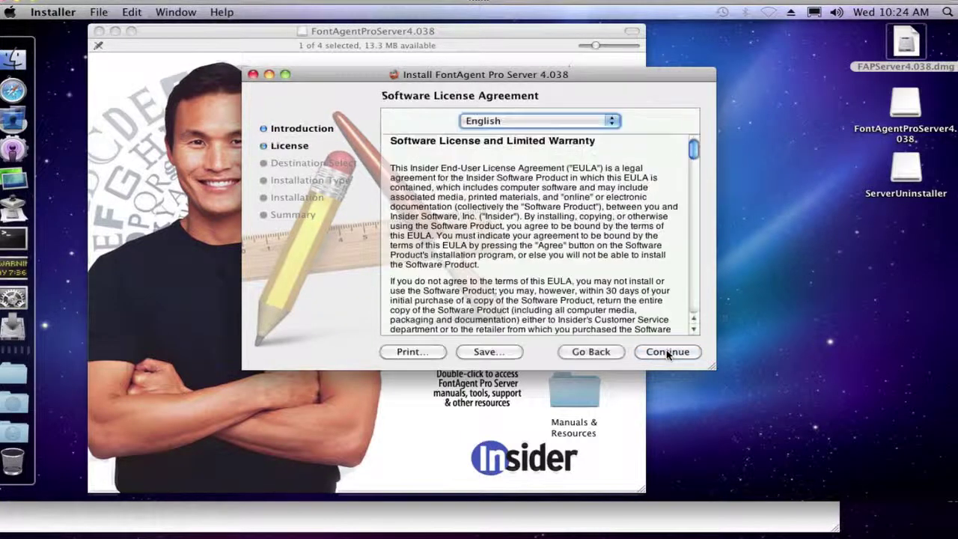
pyautogui.click(659, 352)
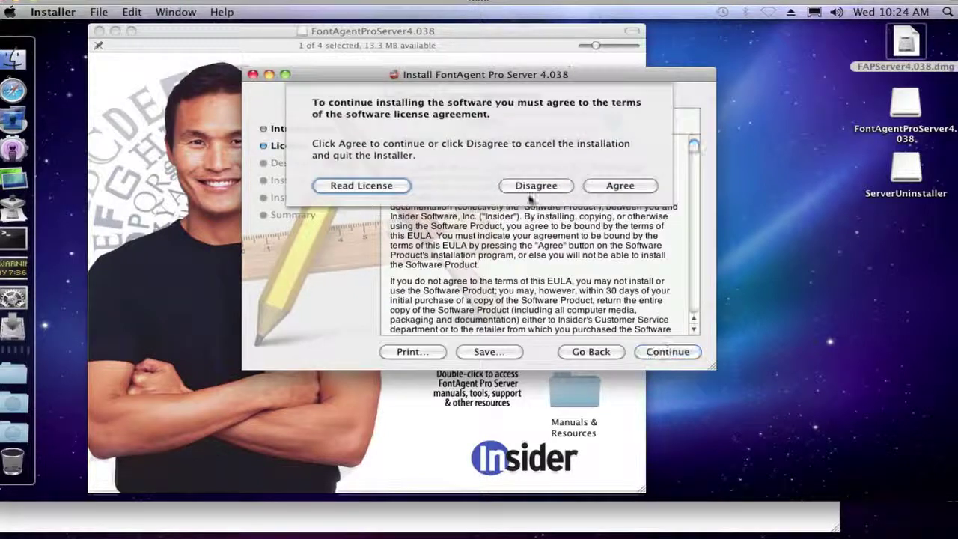
pyautogui.click(614, 186)
pyautogui.click(657, 353)
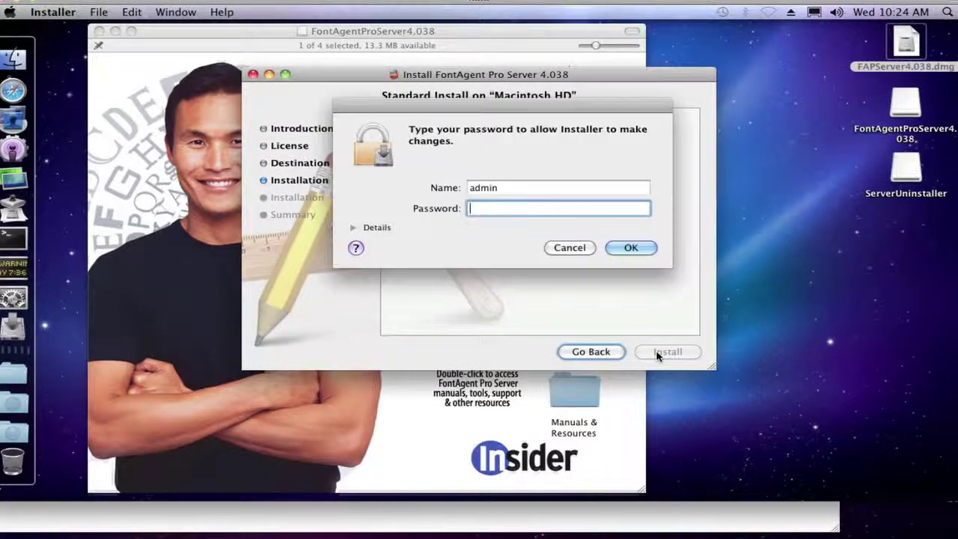
pyautogui.write('********')
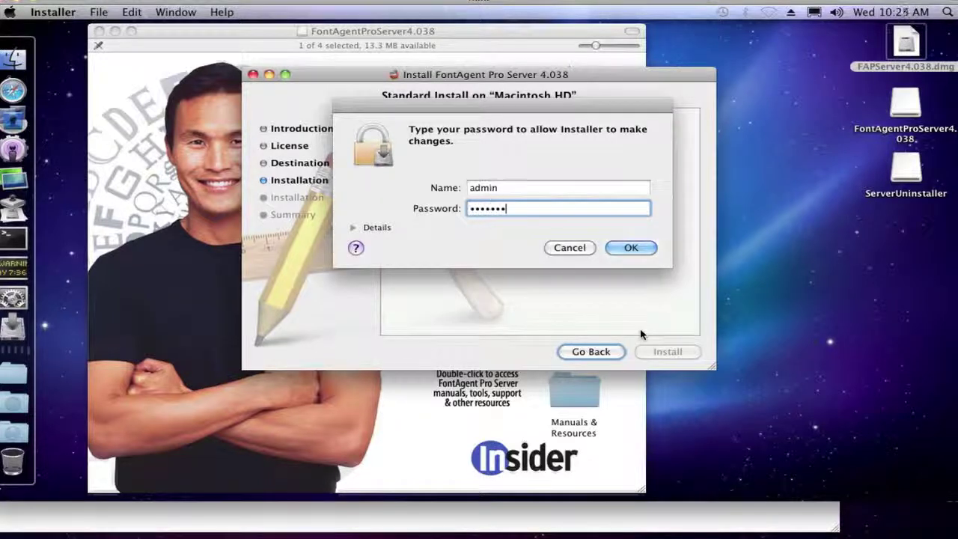
pyautogui.press('Return')
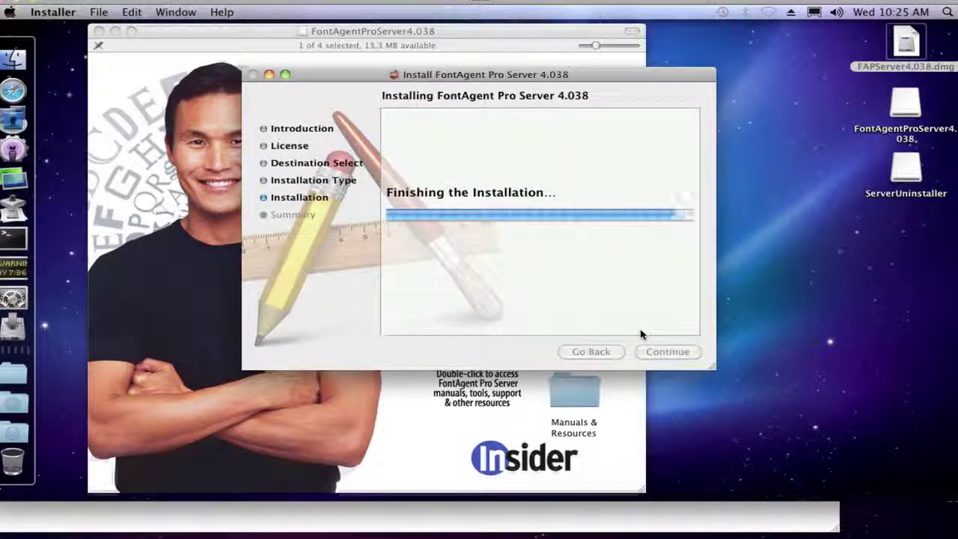
# - Close the installer and open the FontAgent Pro Server pane, letting System Preferences reopen in 32-bit mode
pyautogui.click(653, 353)
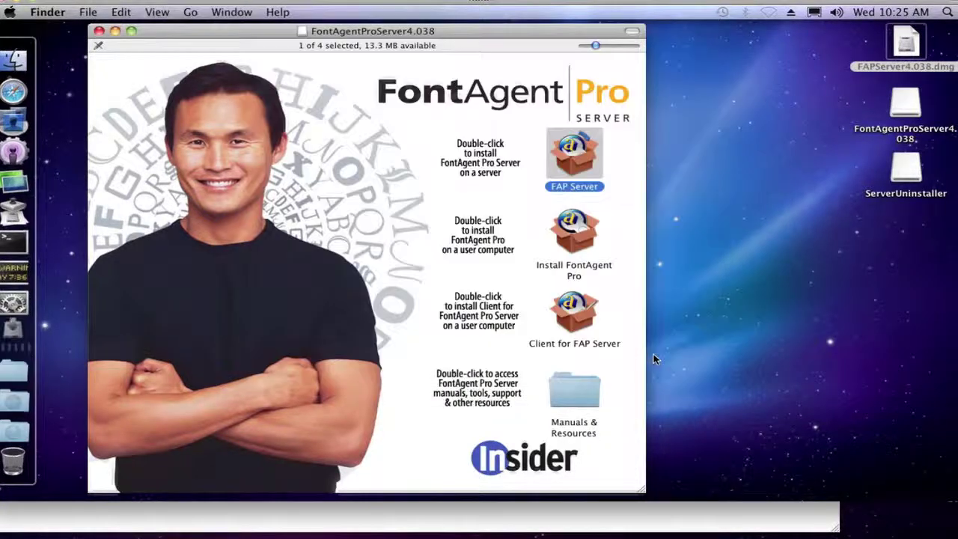
pyautogui.click(28, 307)
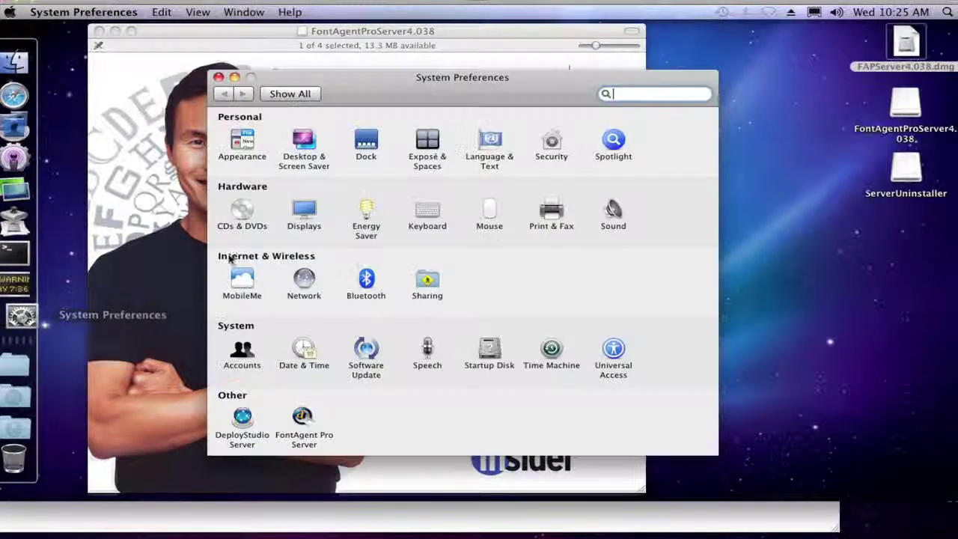
pyautogui.click(303, 418)
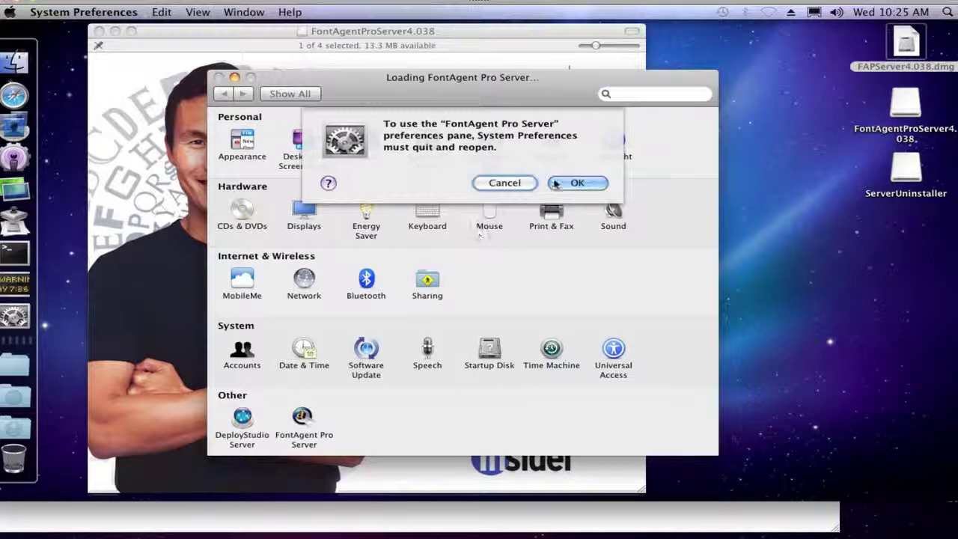
pyautogui.click(563, 183)
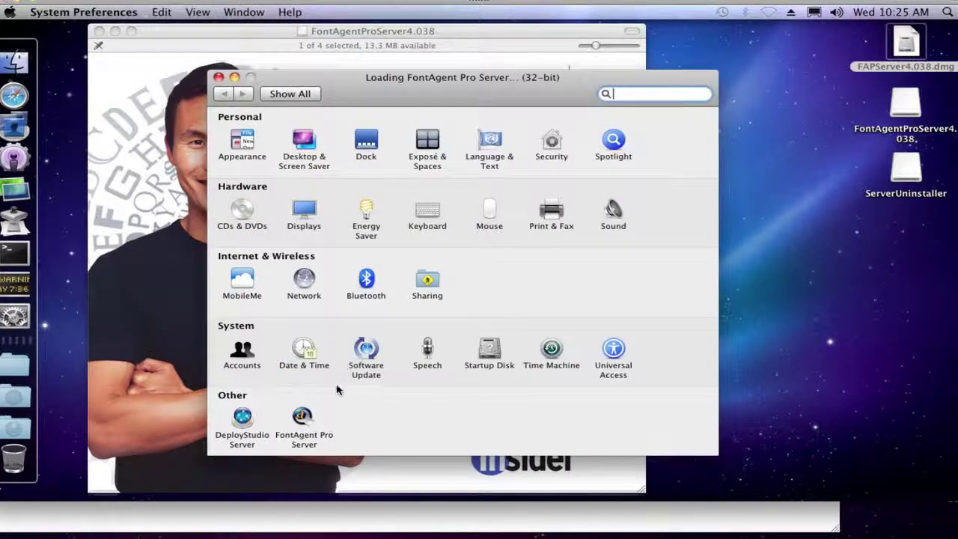